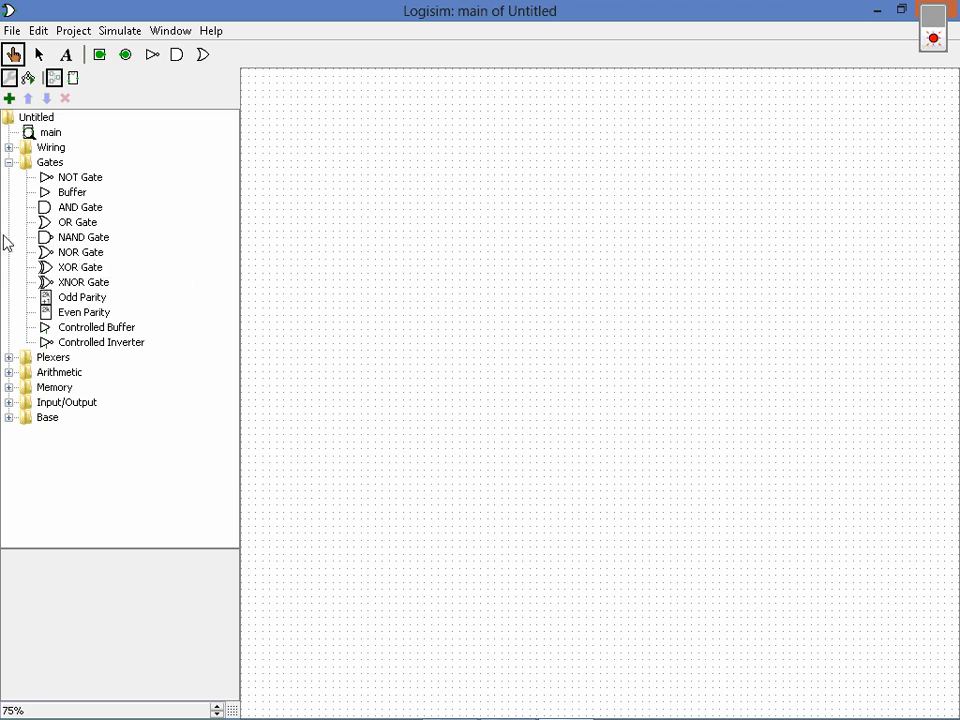
Place a NAND gate on the empty canvas with two input pins before it and one output pin after it
left_click(52, 244)
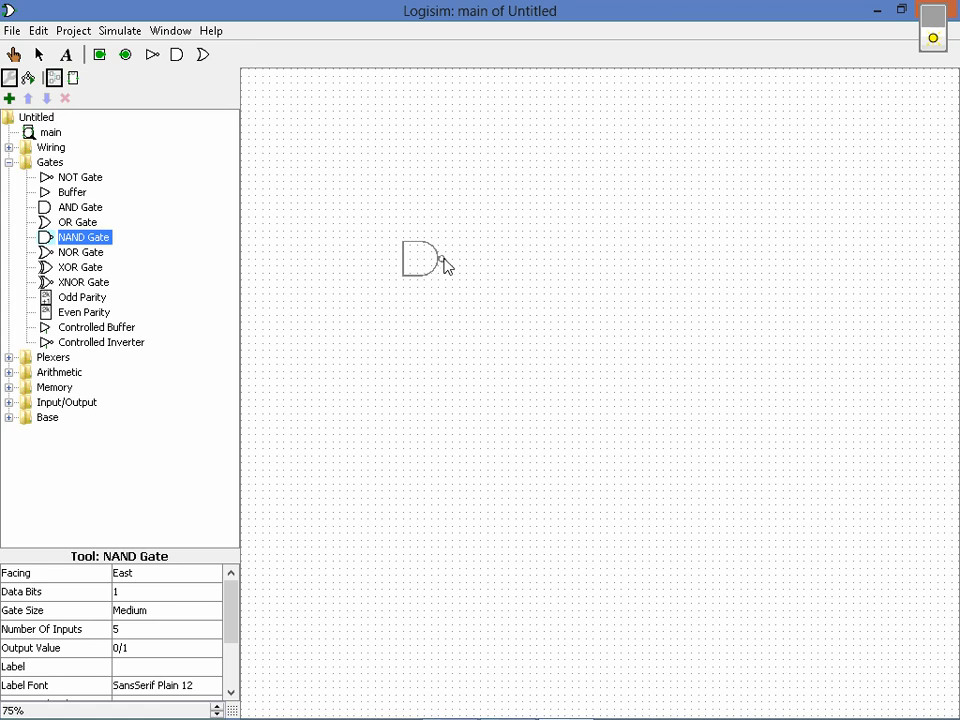
left_click(443, 259)
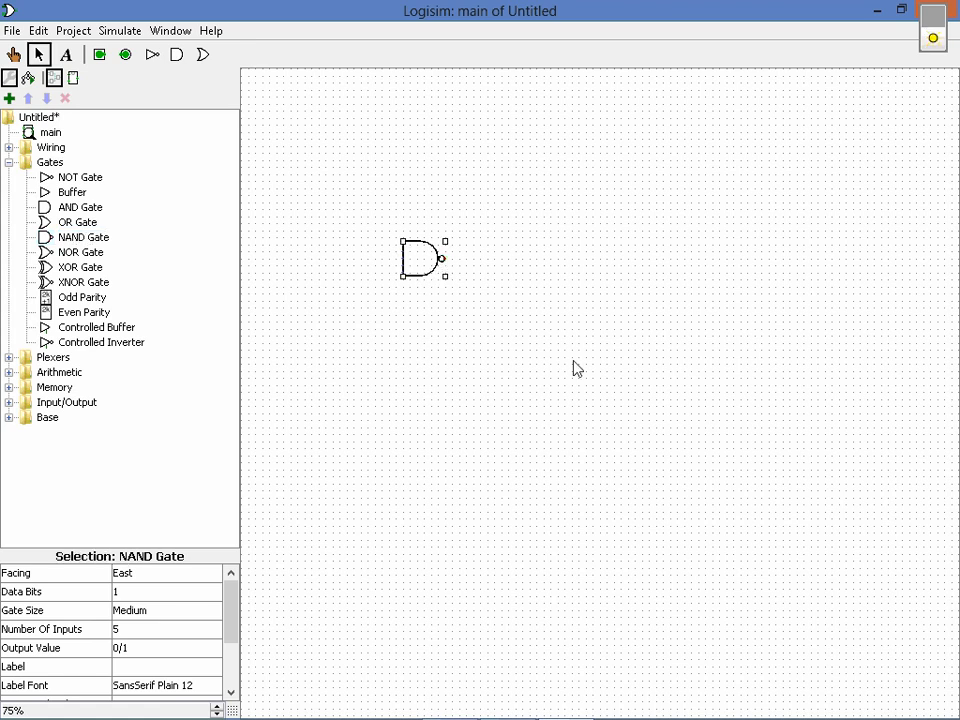
left_click(98, 53)
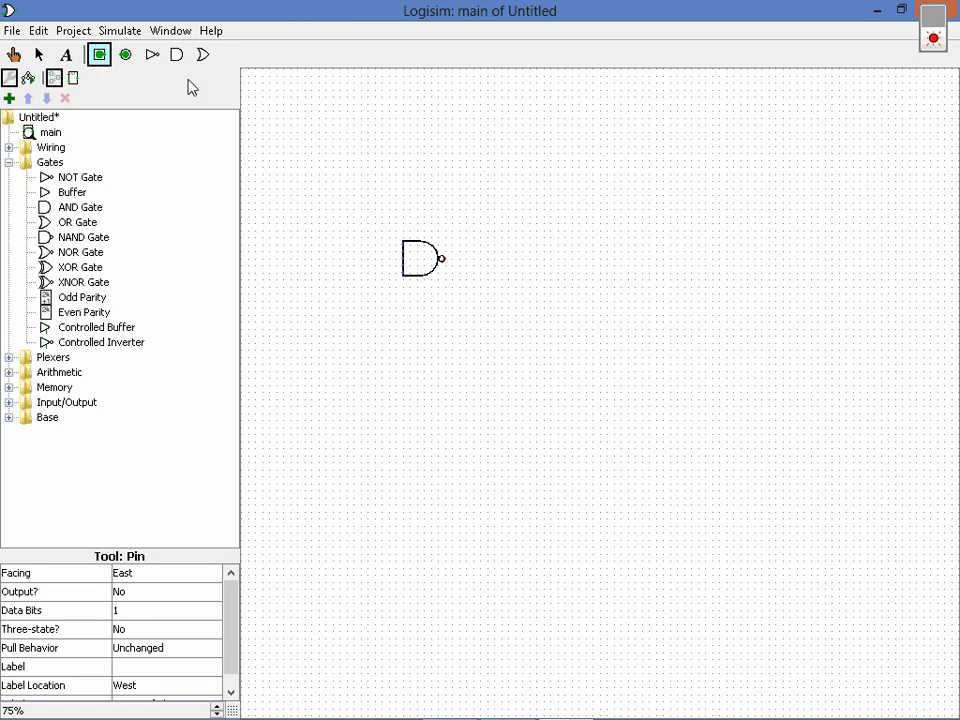
left_click(367, 253)
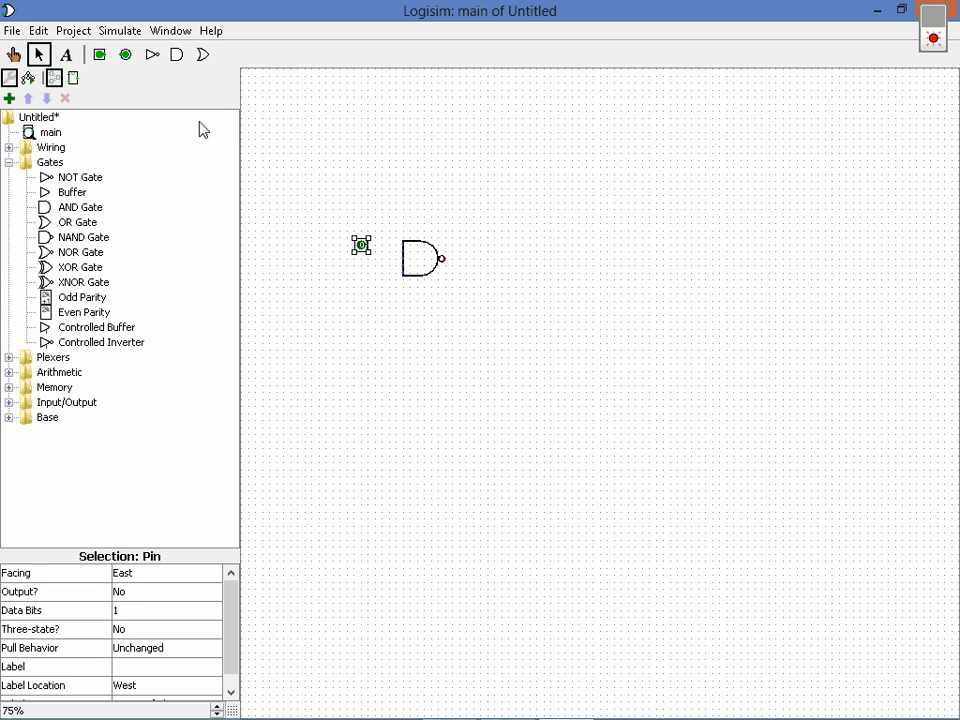
left_click(100, 55)
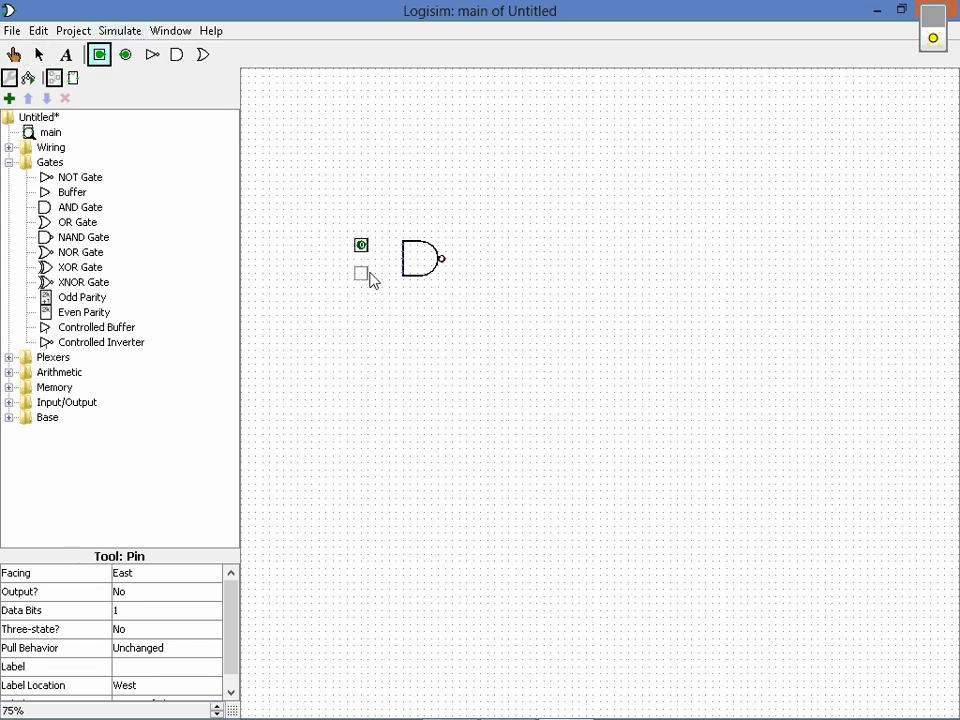
left_click(370, 277)
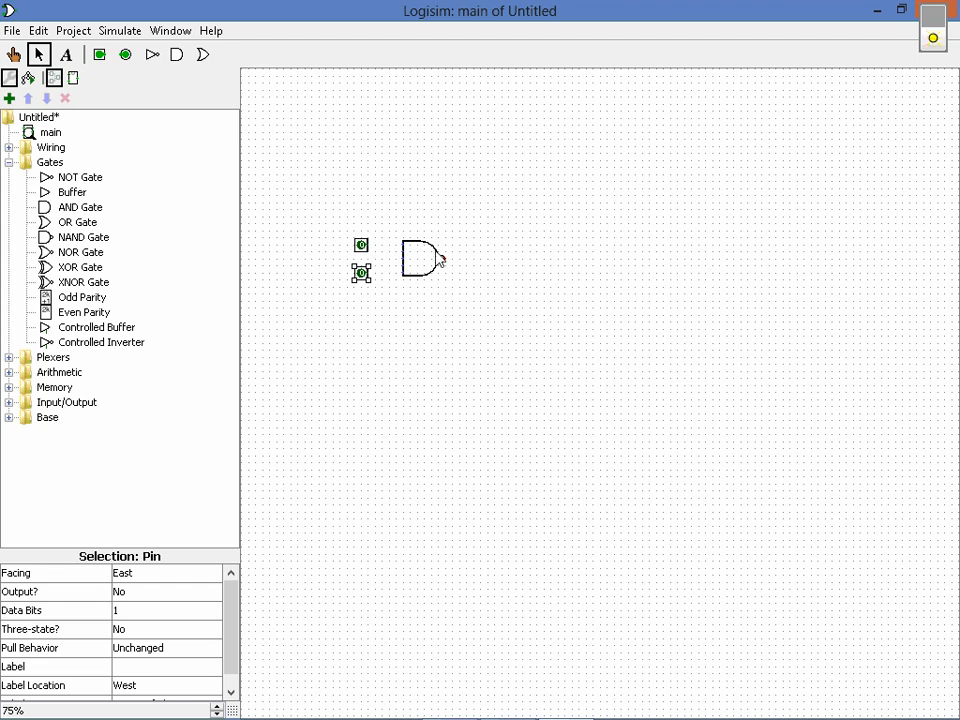
left_click(127, 56)
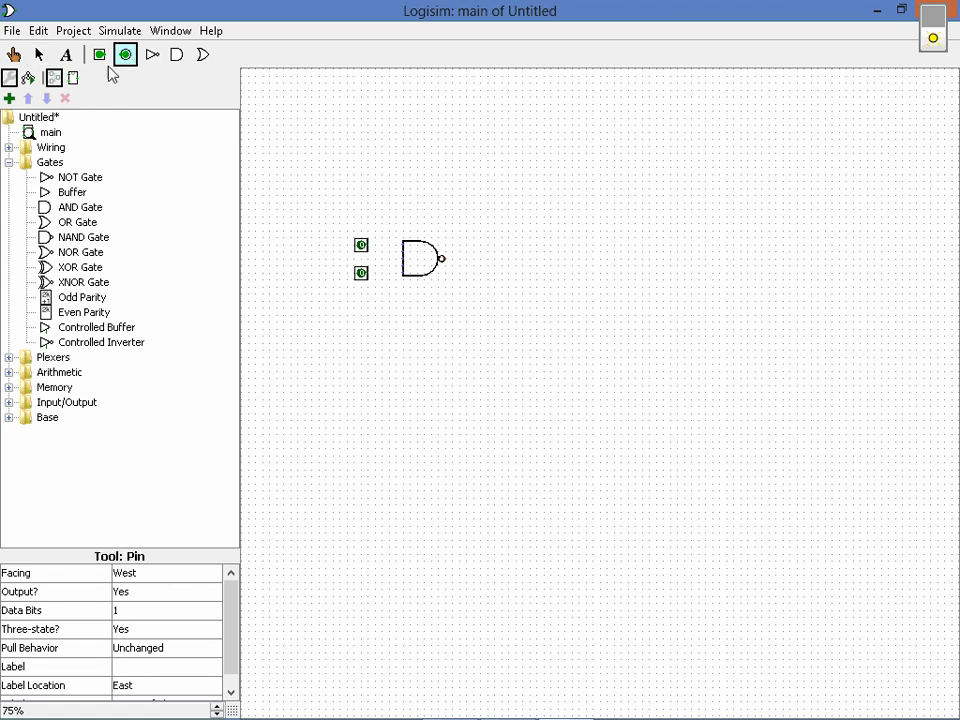
left_click(501, 261)
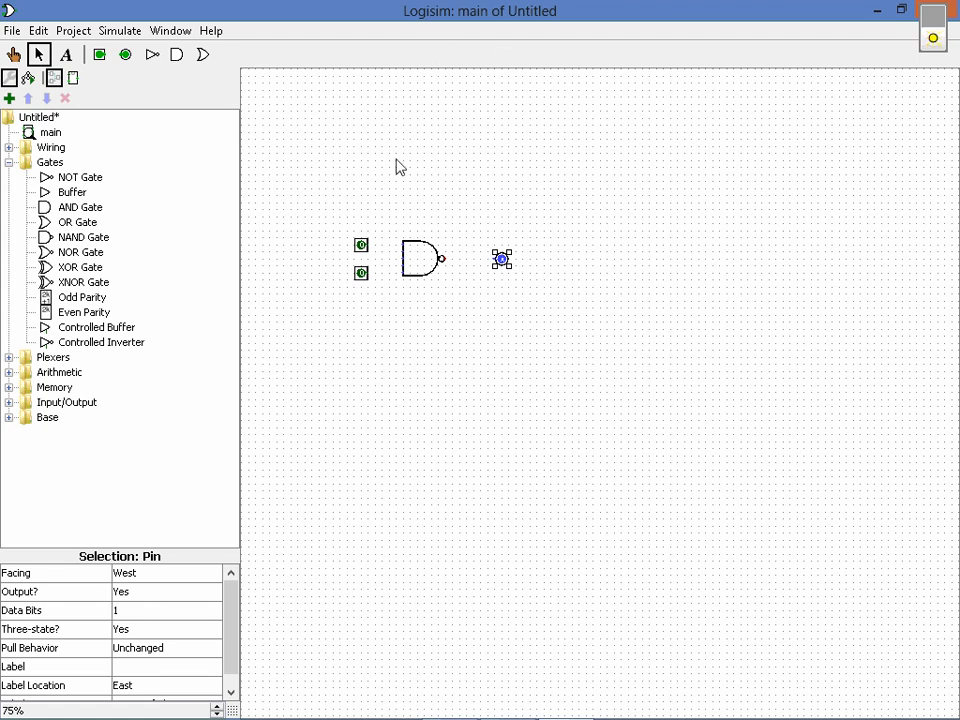
Wire both input pins to the NAND gate's inputs and its output to the output pin
left_click(13, 55)
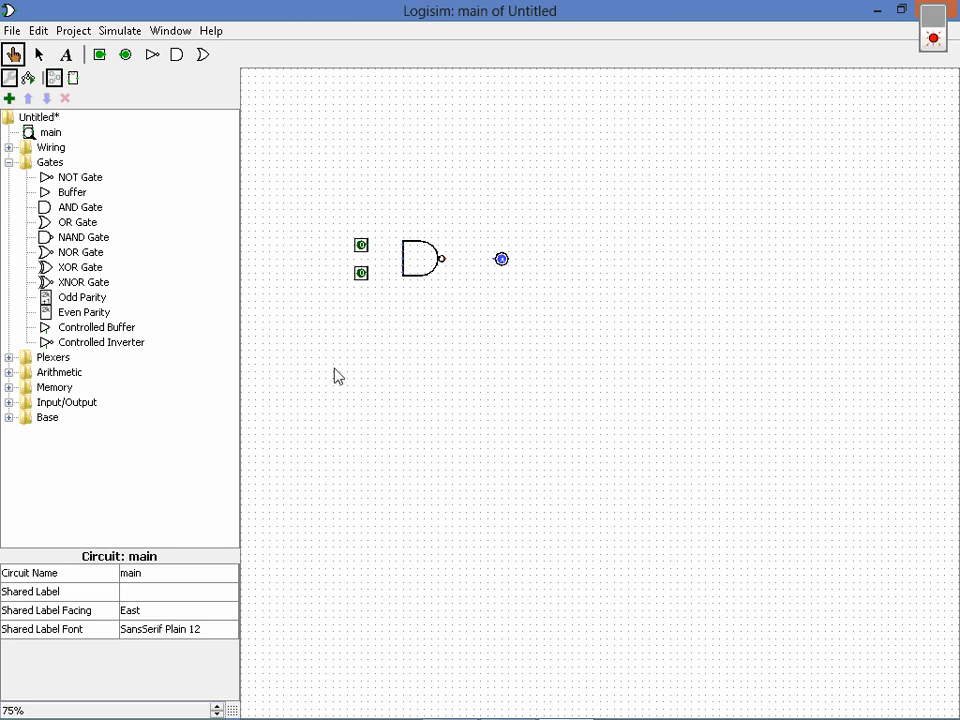
left_click(39, 54)
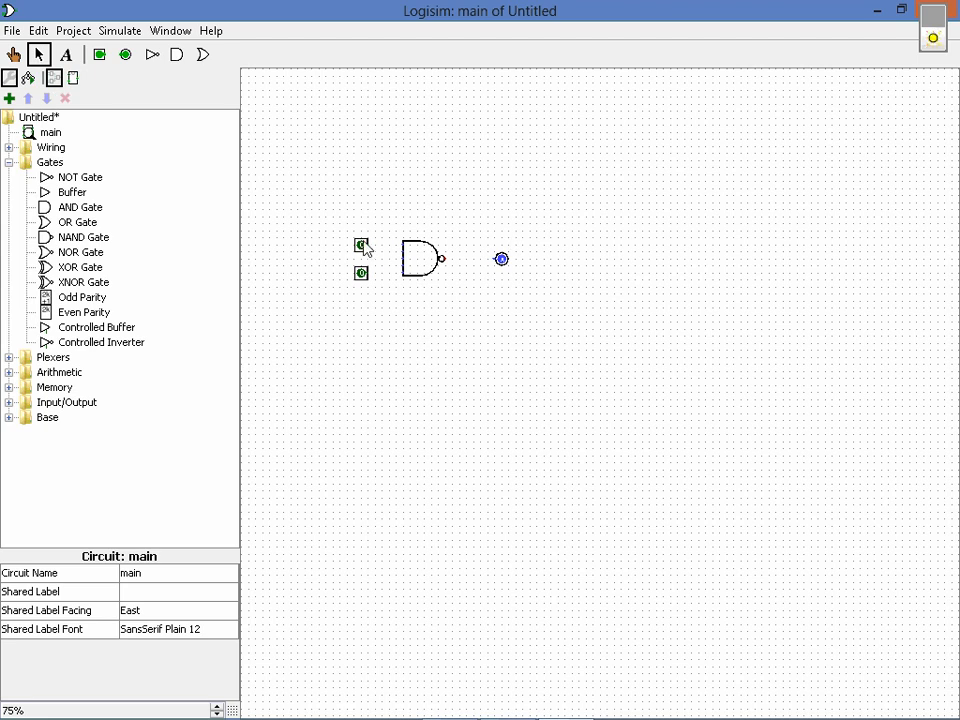
left_click_drag(367, 249, 403, 254)
left_click_drag(367, 276, 398, 264)
left_click_drag(443, 259, 501, 259)
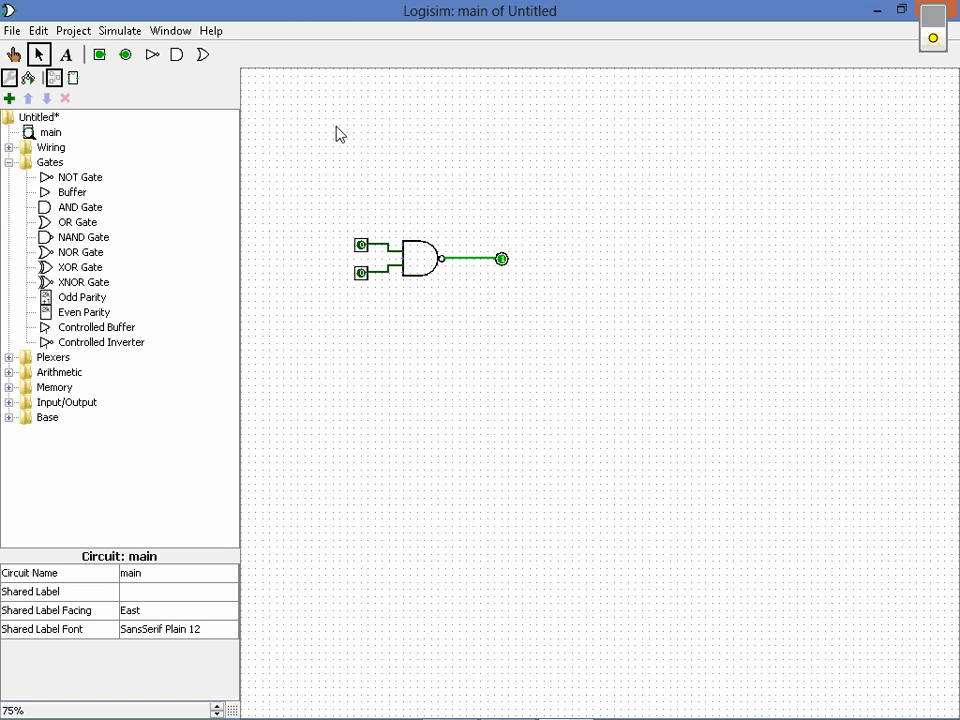
Place an AND gate below the NAND gate with two input pins before it and one output pin after it
left_click(72, 207)
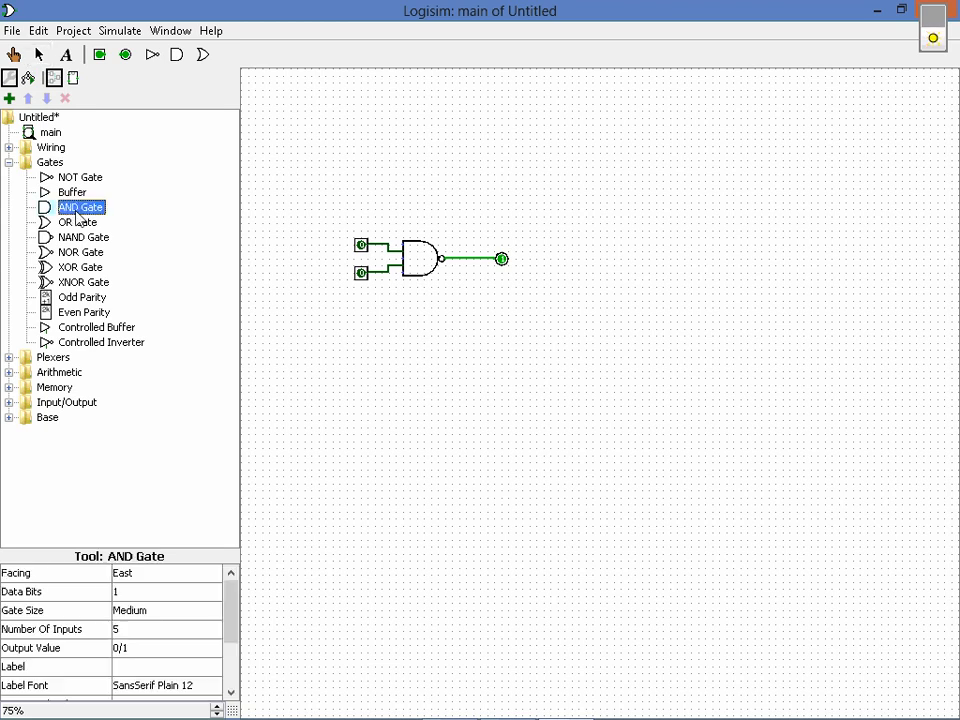
left_click(440, 333)
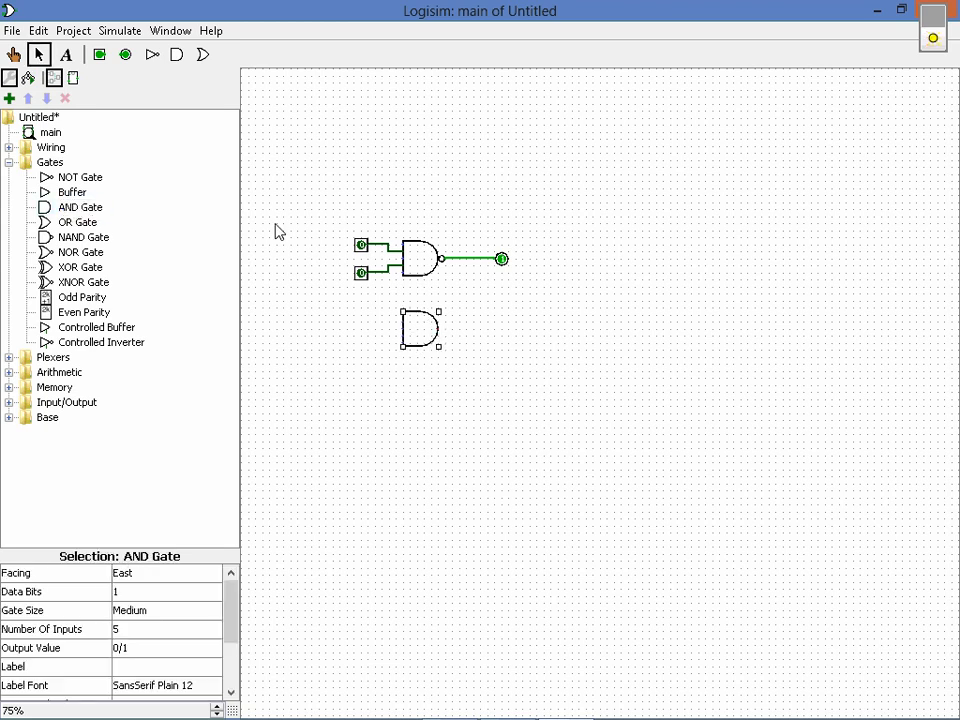
left_click(103, 60)
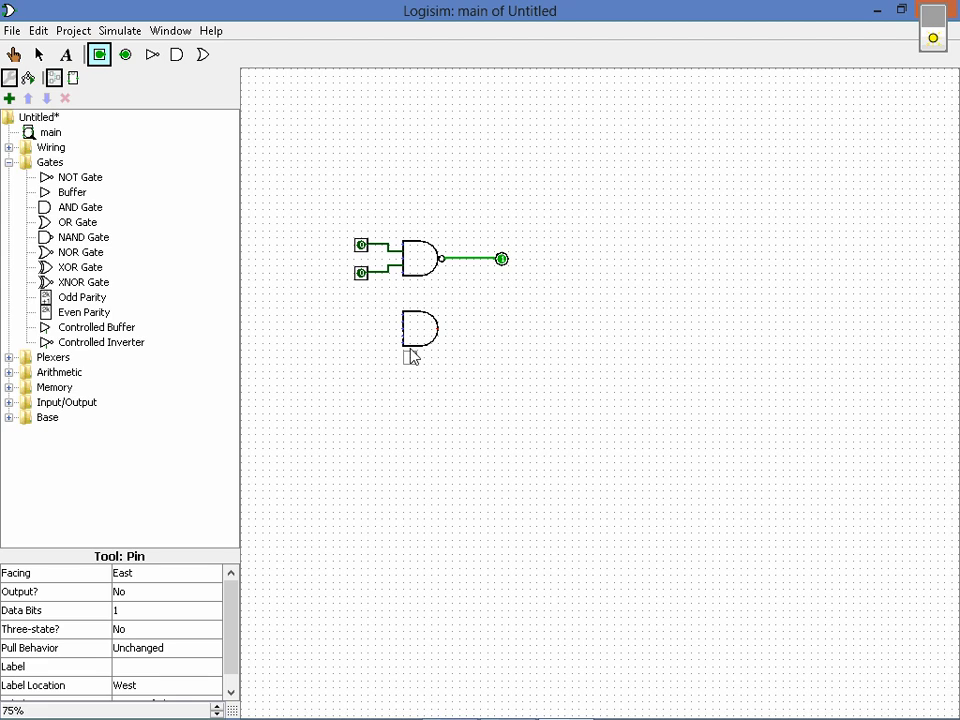
left_click(367, 320)
left_click(101, 57)
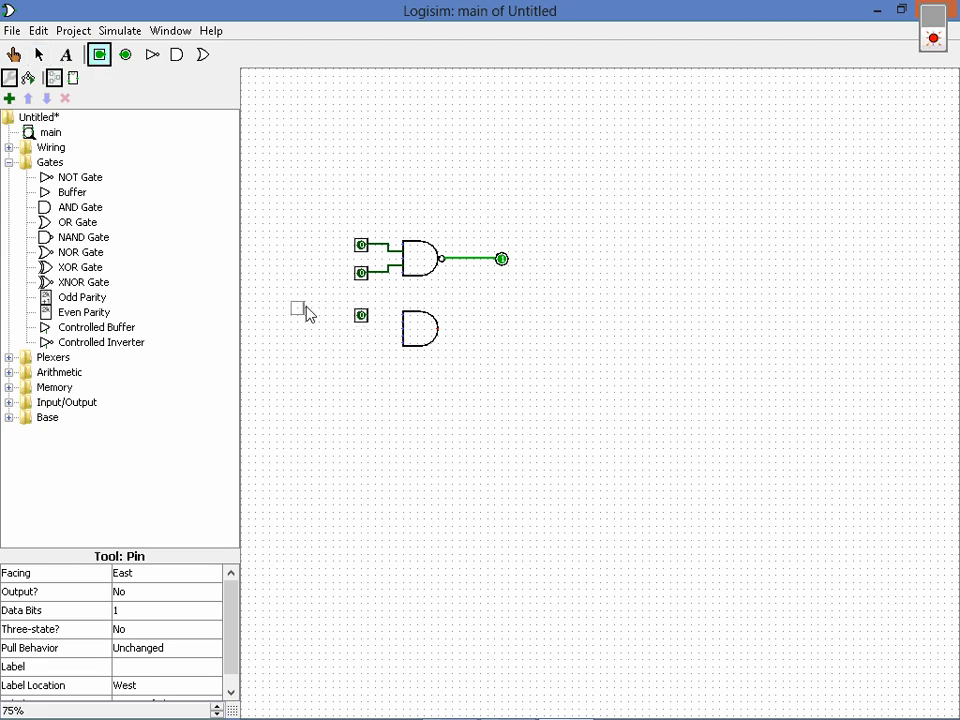
left_click(369, 346)
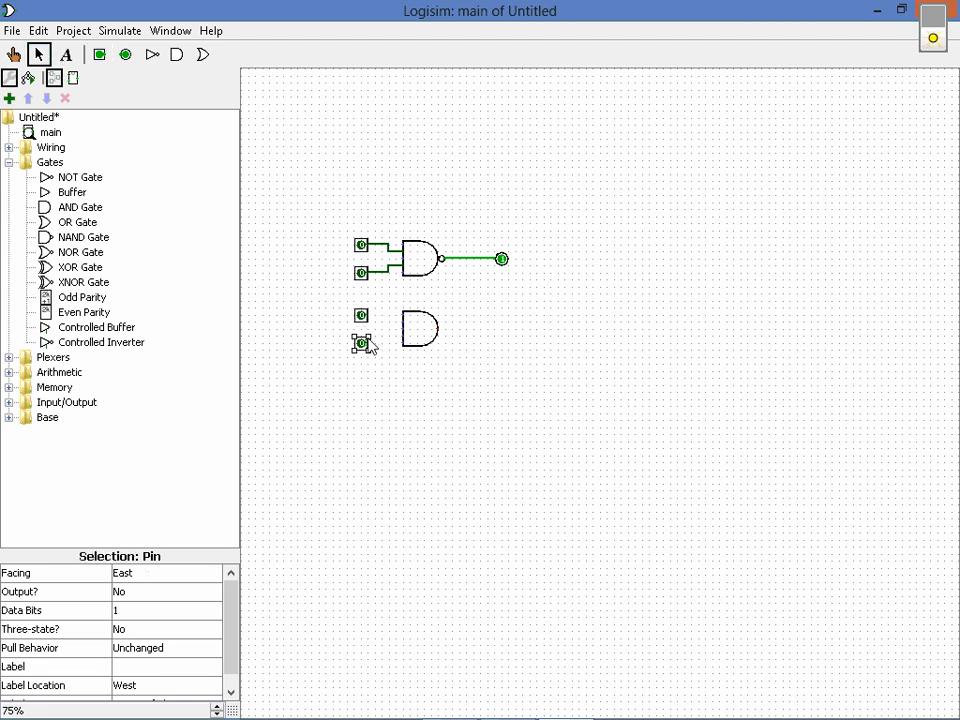
left_click(126, 55)
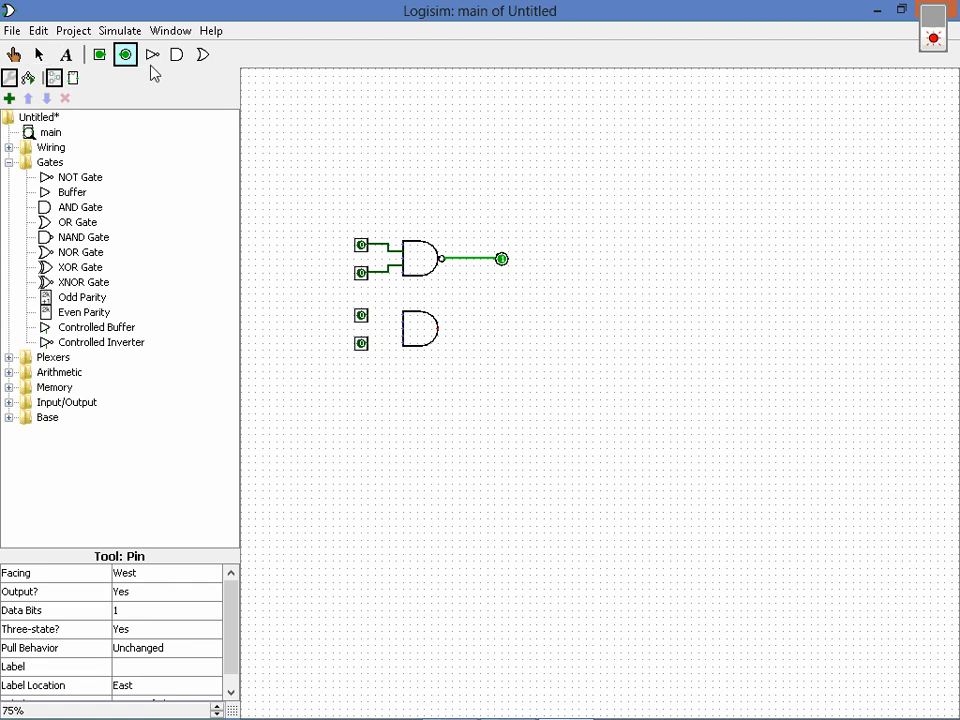
left_click(501, 328)
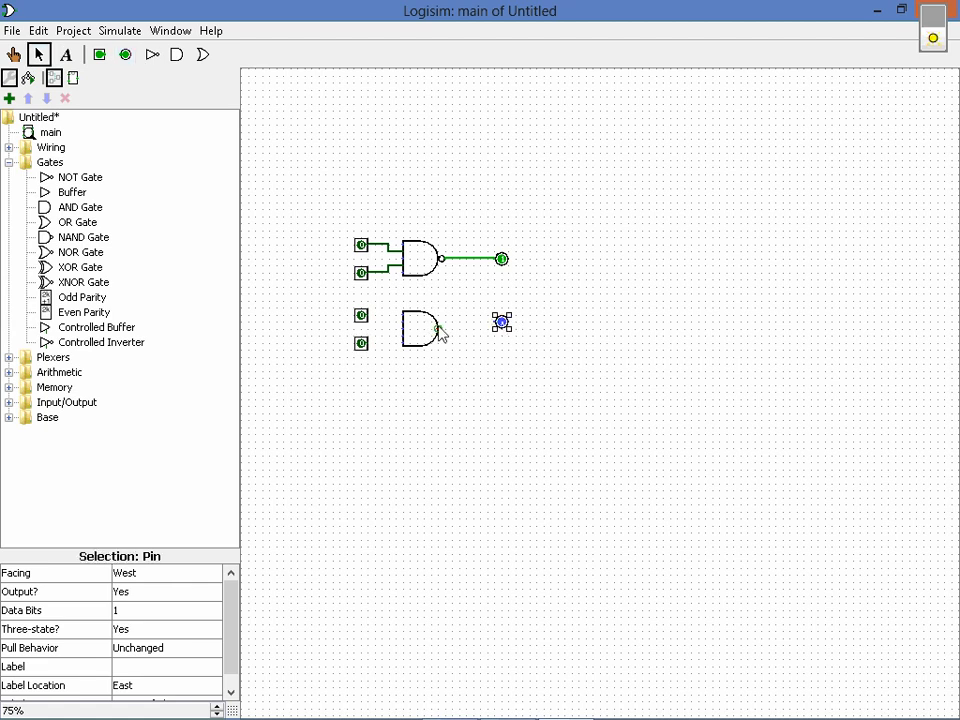
Wire the AND gate's output to its output pin and its two input pins to the gate's inputs
left_click_drag(440, 328, 497, 328)
mouse_move(370, 316)
left_mouse_down()
mouse_move(384, 316)
mouse_move(386, 330)
mouse_move(402, 320)
mouse_move(404, 338)
left_mouse_up()
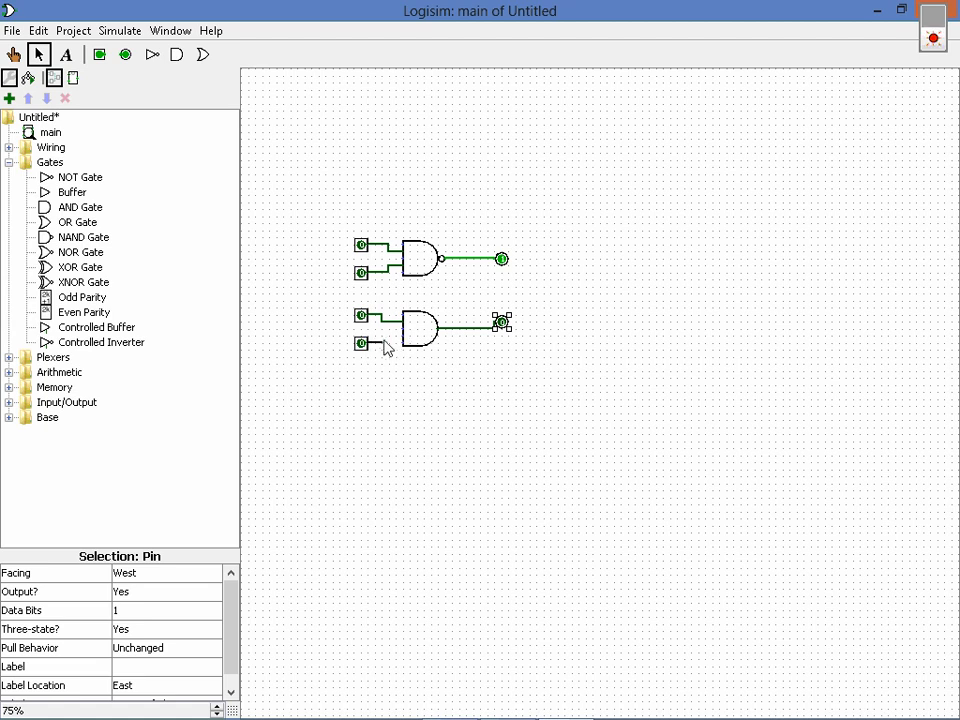
left_click_drag(383, 341, 383, 336)
Test both gates by switching all four input pins to 1
left_click(13, 54)
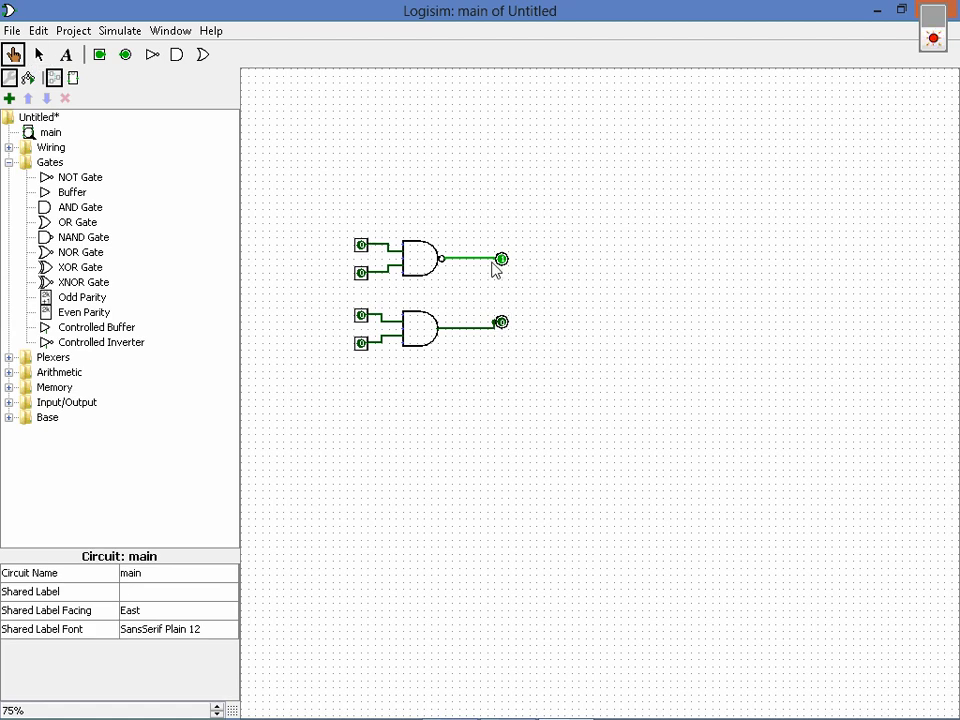
left_click(360, 245)
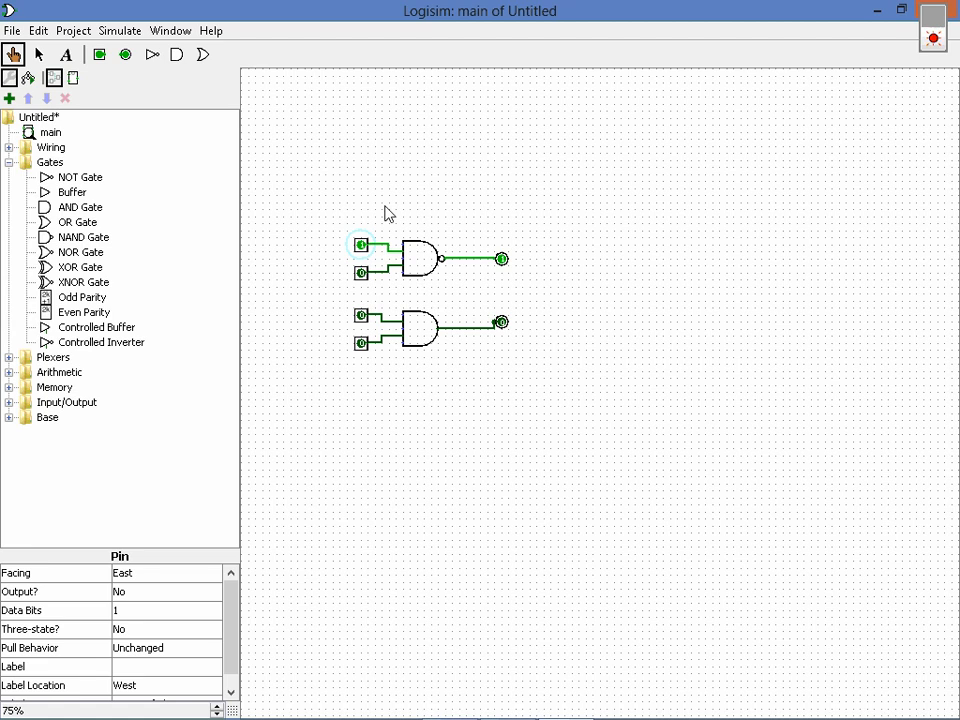
left_click(363, 318)
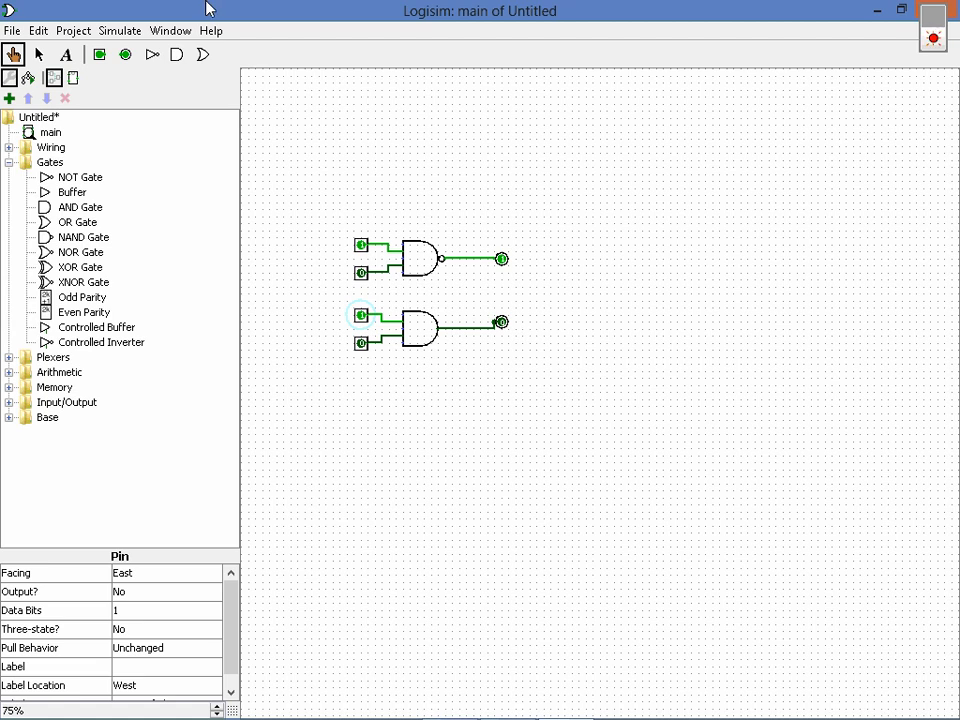
left_click(361, 273)
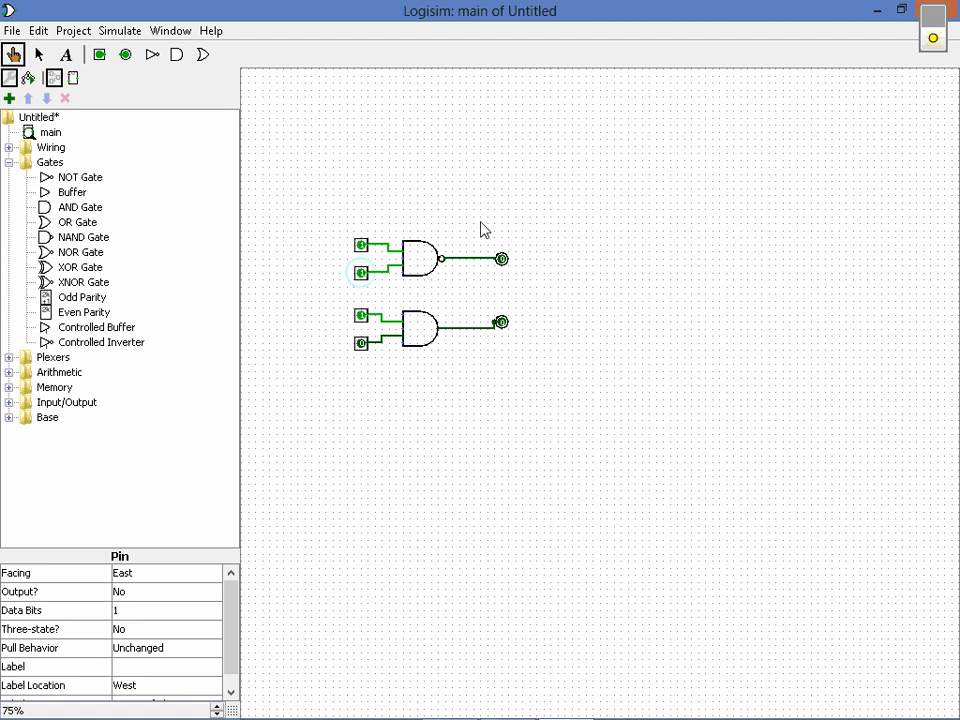
left_click(362, 344)
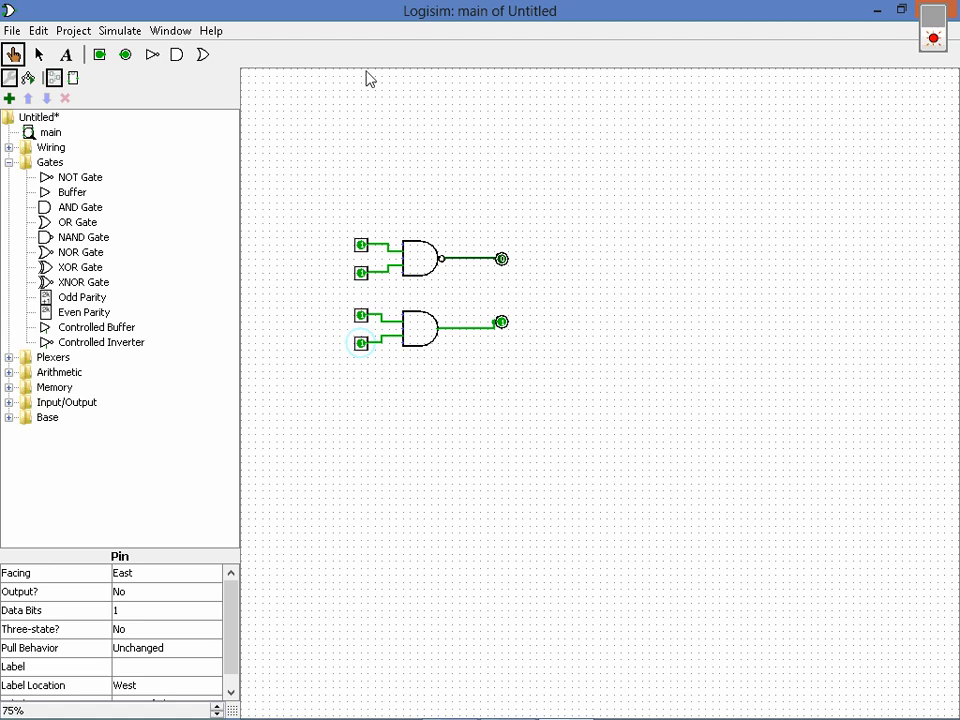
Switch all four input pins of the NAND and AND gates back to 0
left_click(363, 245)
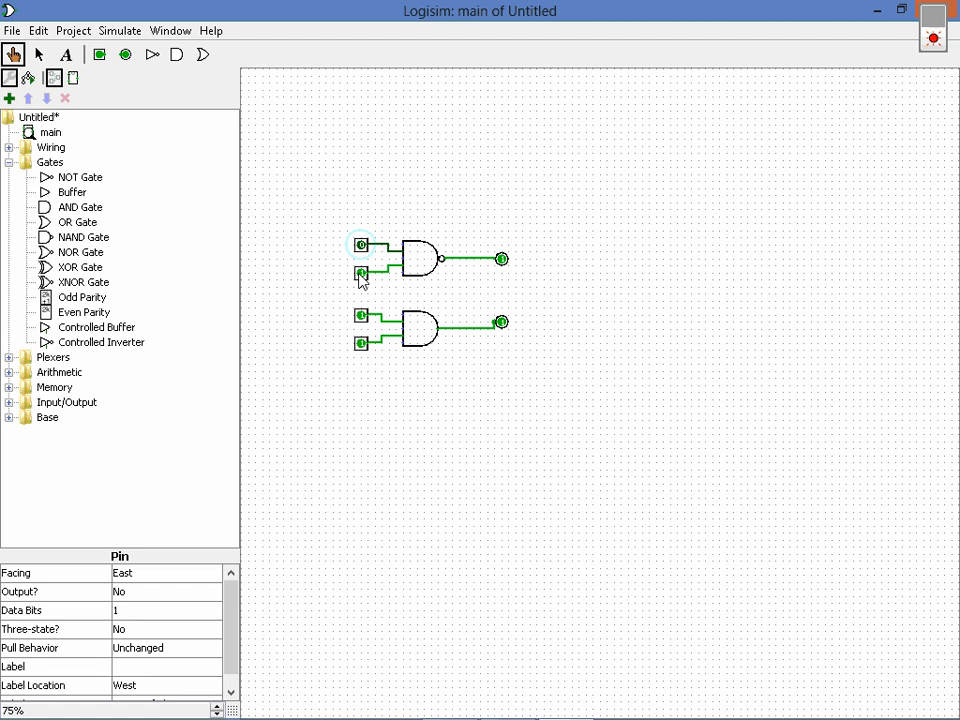
left_click(361, 274)
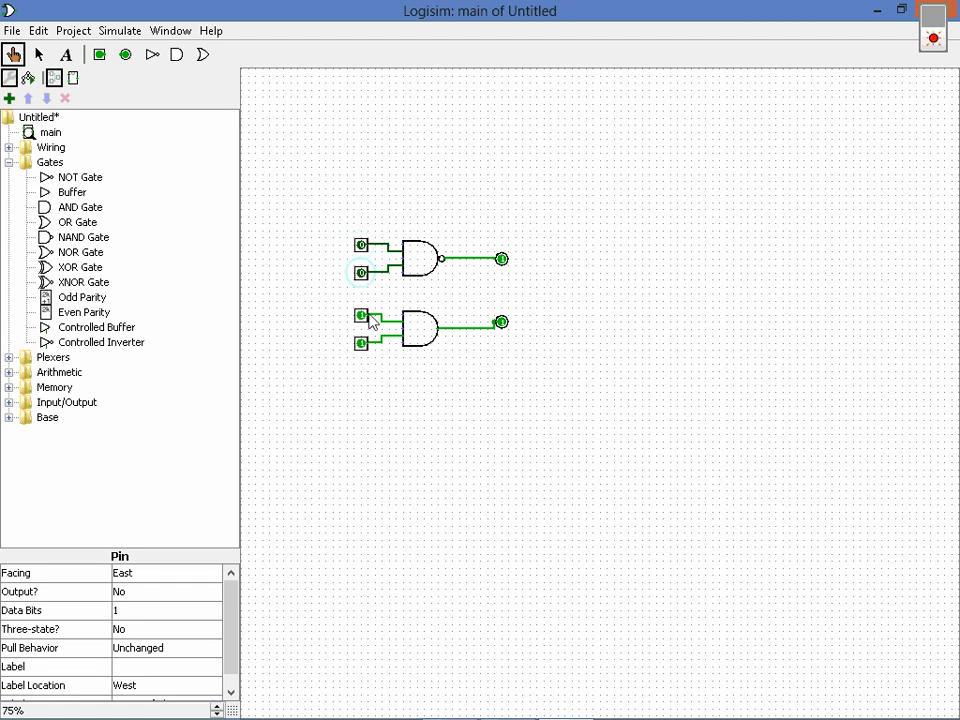
left_click(363, 316)
left_click(362, 343)
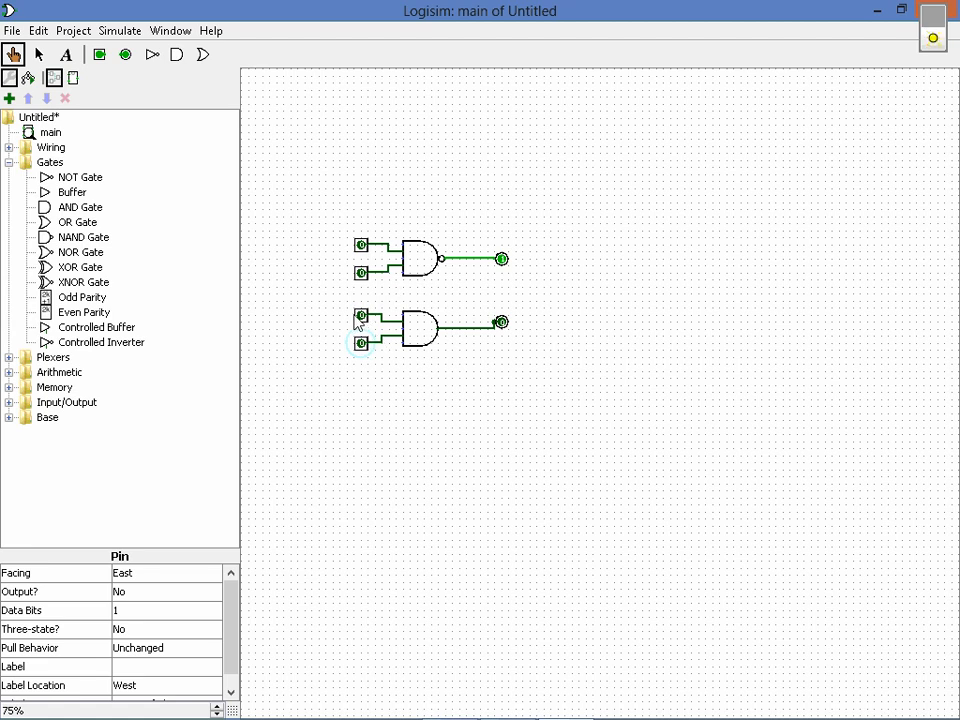
Toggle the AND gate's inputs through 1-1, 0-1 and 1-0, finishing with both at 1
left_click(363, 316)
left_click(361, 343)
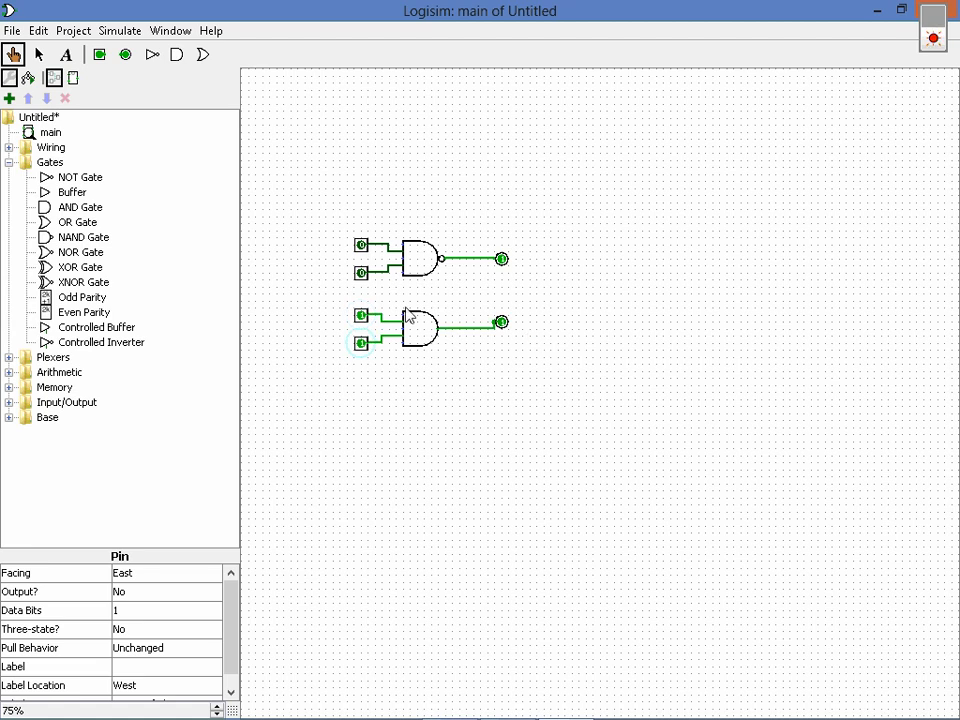
left_click(362, 317)
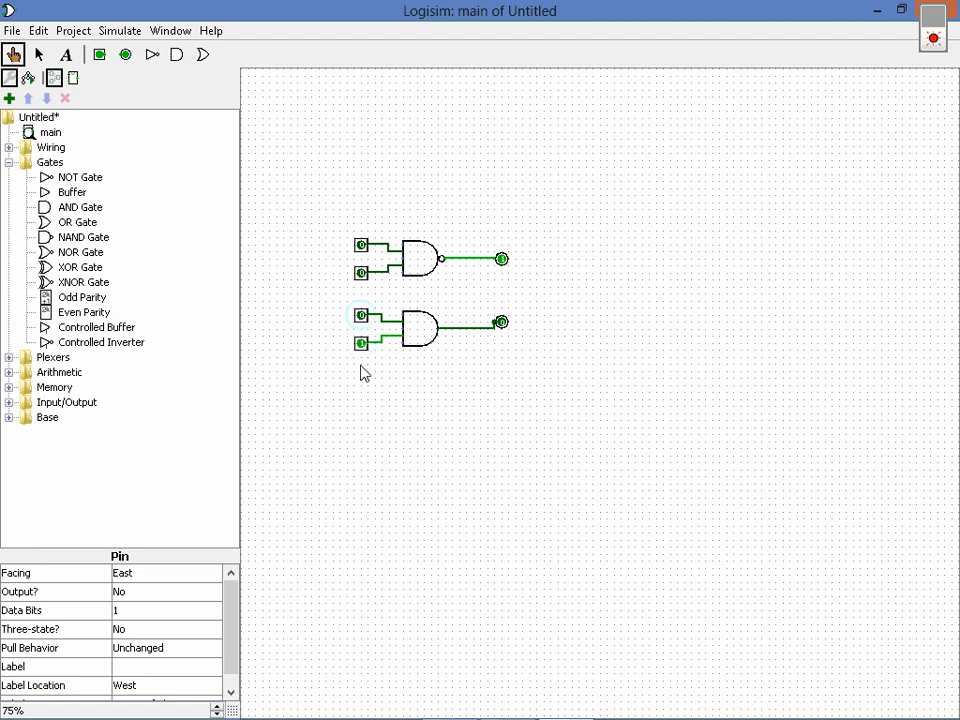
left_click(362, 316)
left_click(361, 343)
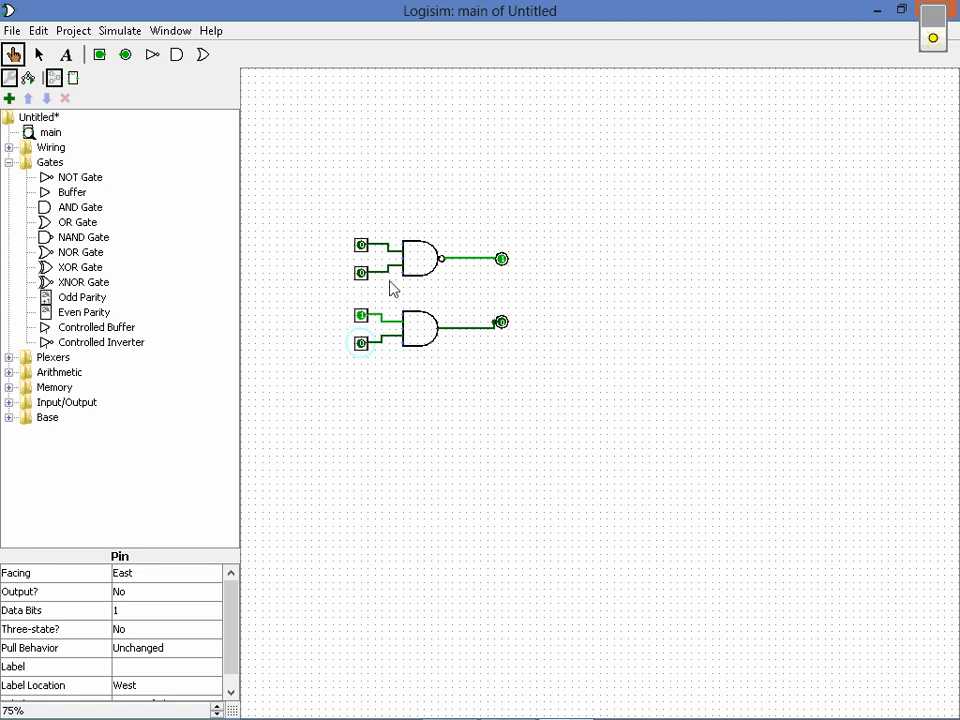
left_click(361, 341)
Toggle the NAND gate's inputs through 1-0, 1-1, 0-1 and 0-0, finishing with both at 1
left_click(361, 245)
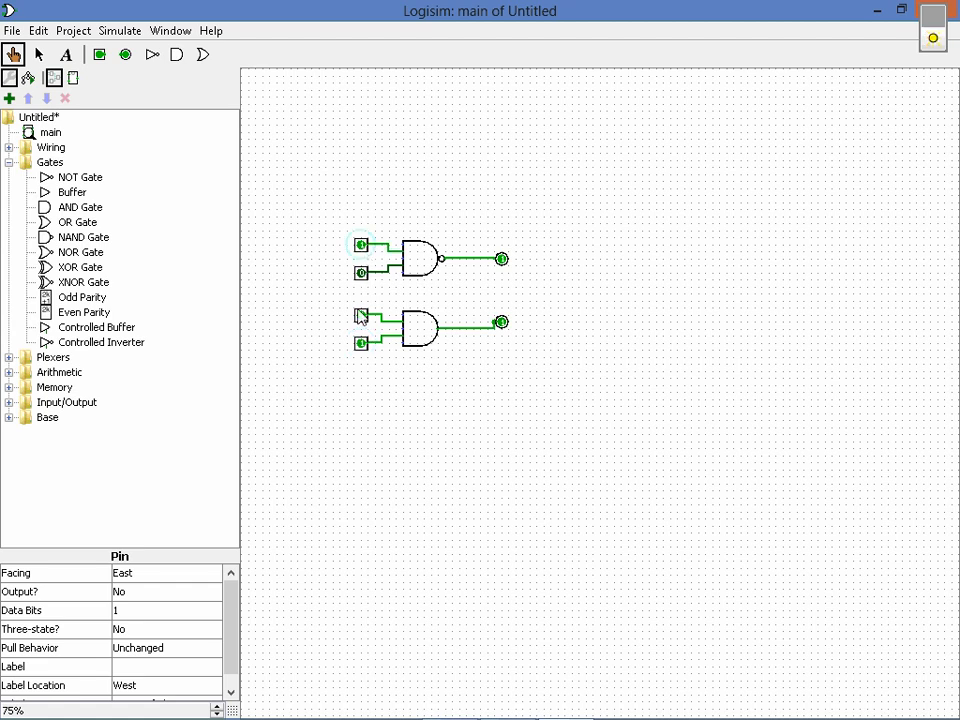
left_click(361, 272)
left_click(362, 246)
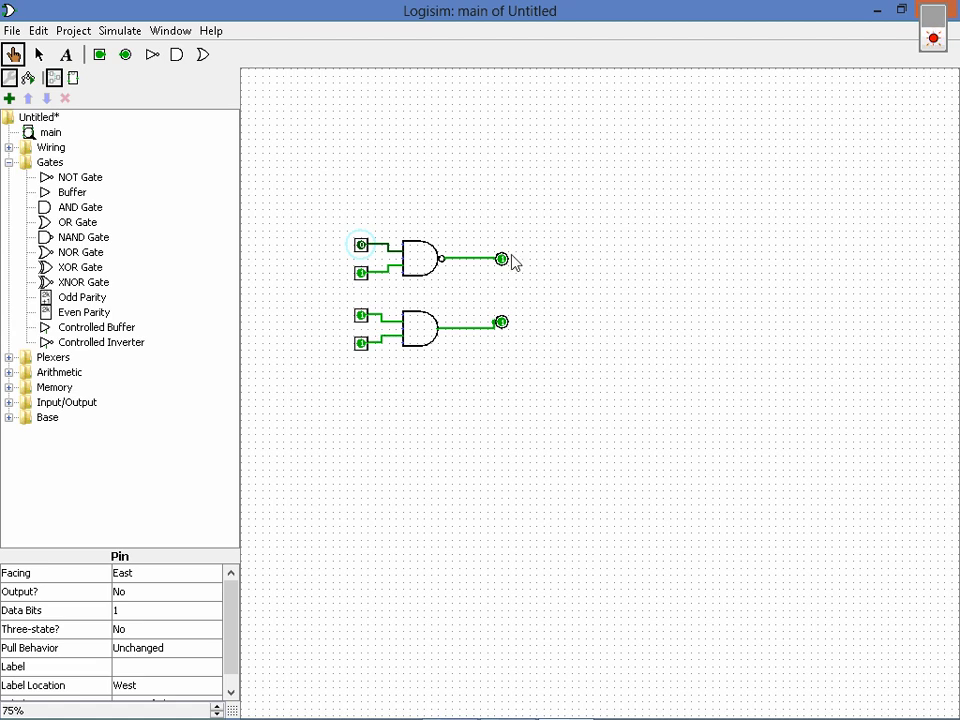
left_click(361, 272)
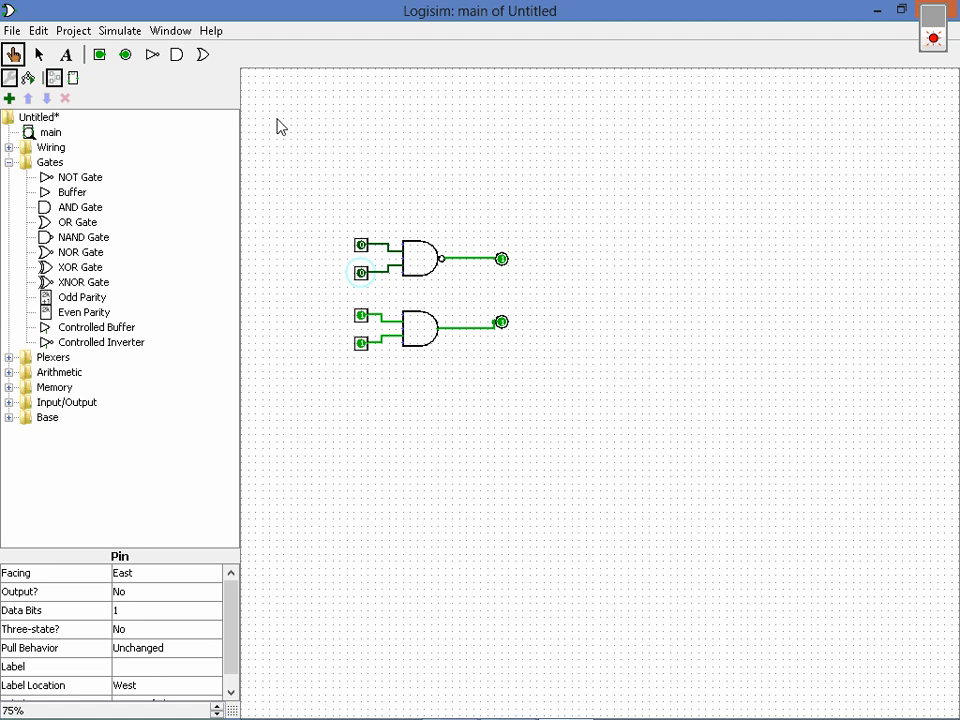
left_click(362, 245)
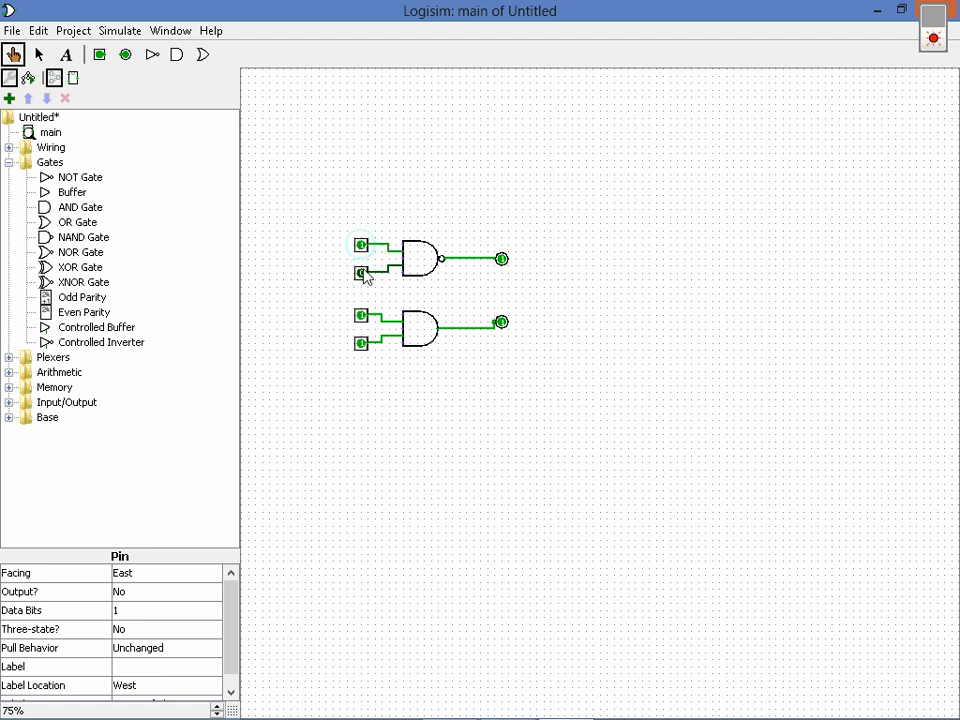
left_click(362, 273)
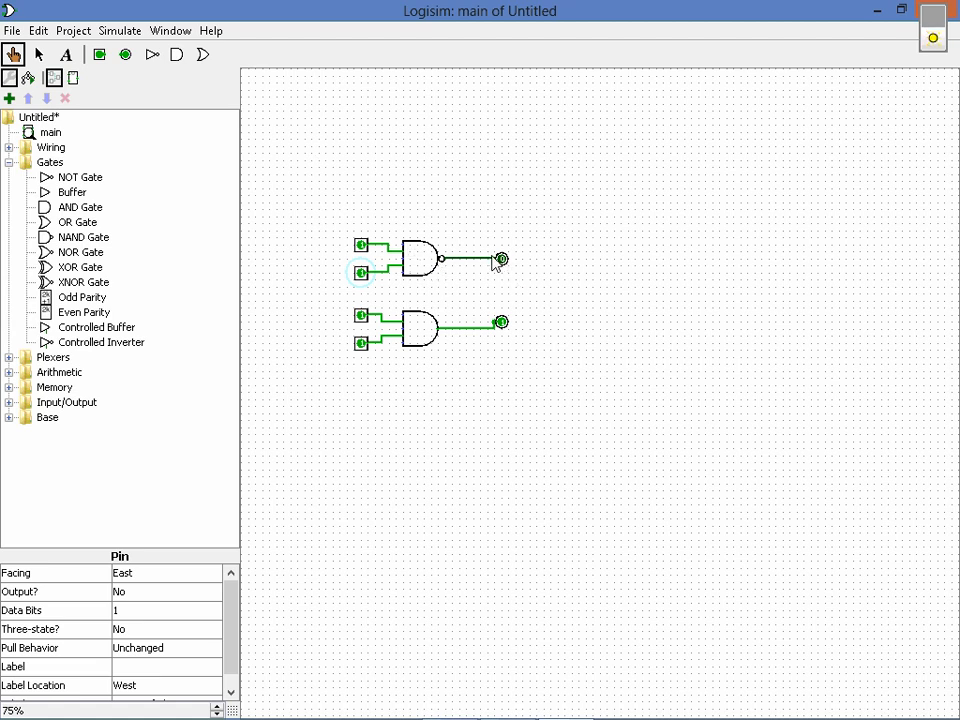
Delete the NAND gate's output wire and output pin, and connect its output to the AND gate's output wire
left_click(38, 54)
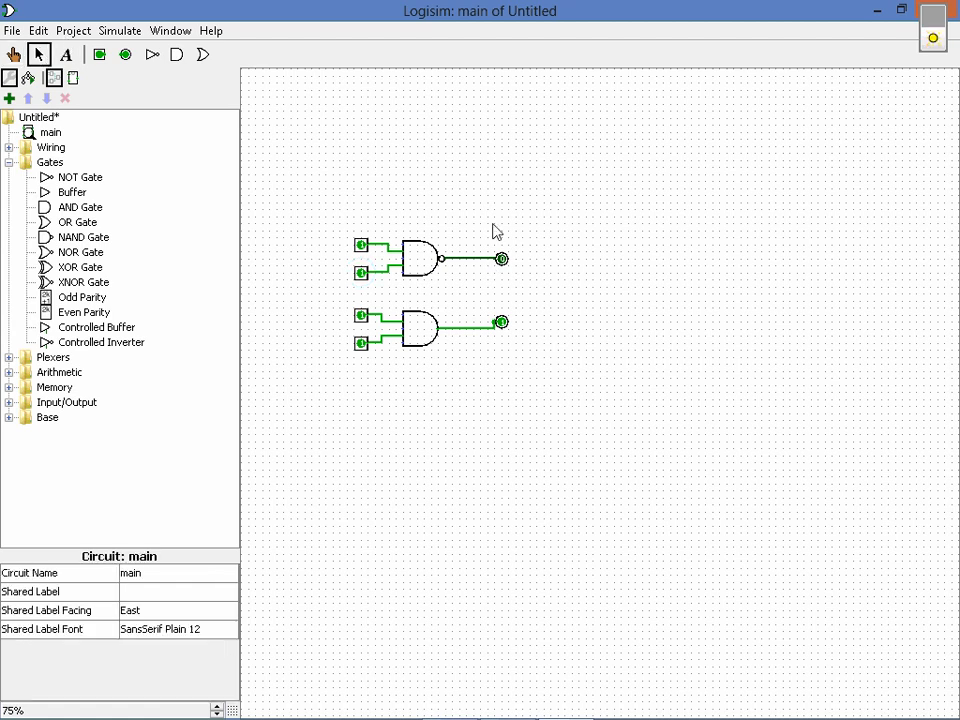
left_click(478, 260)
key("Delete")
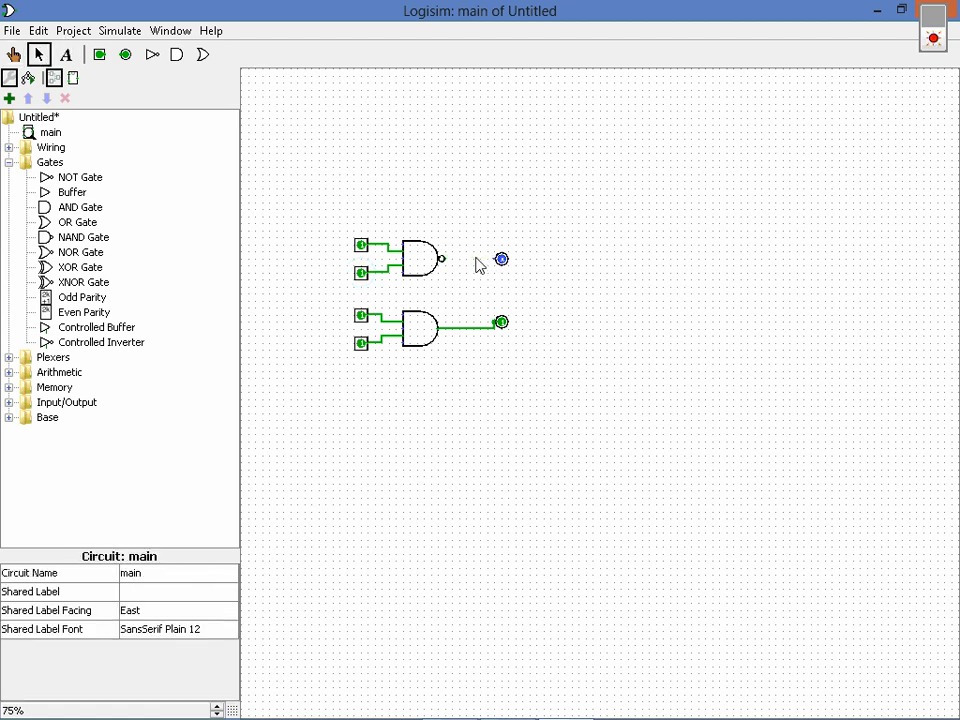
left_click(501, 259)
key("Delete")
left_click_drag(446, 262, 467, 328)
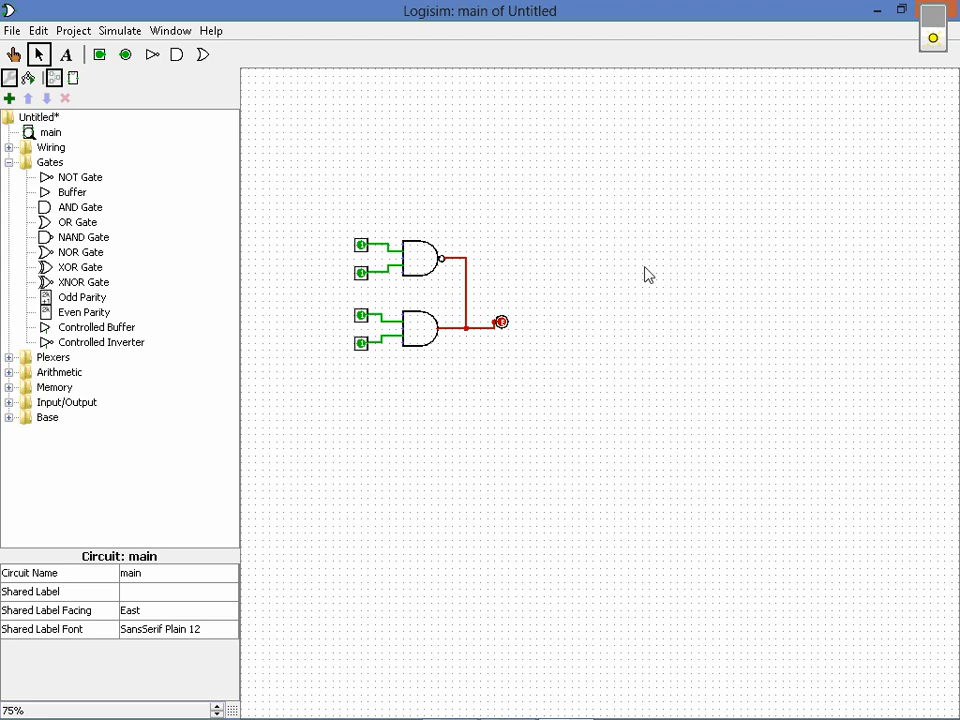